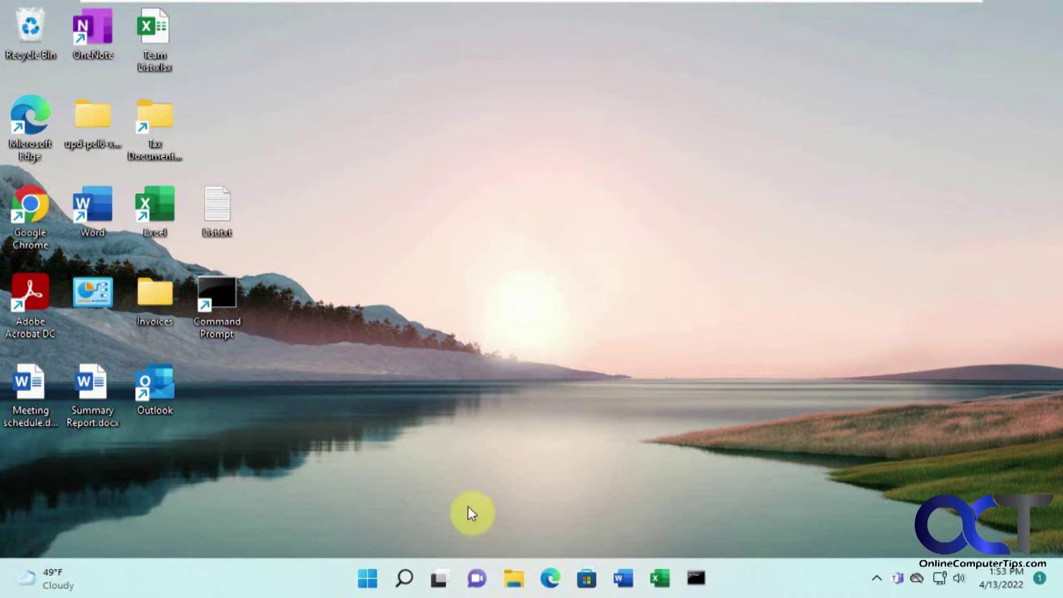
- Search for netplwiz, launch it and move the User Accounts window further onto the desktop
click(404, 578)
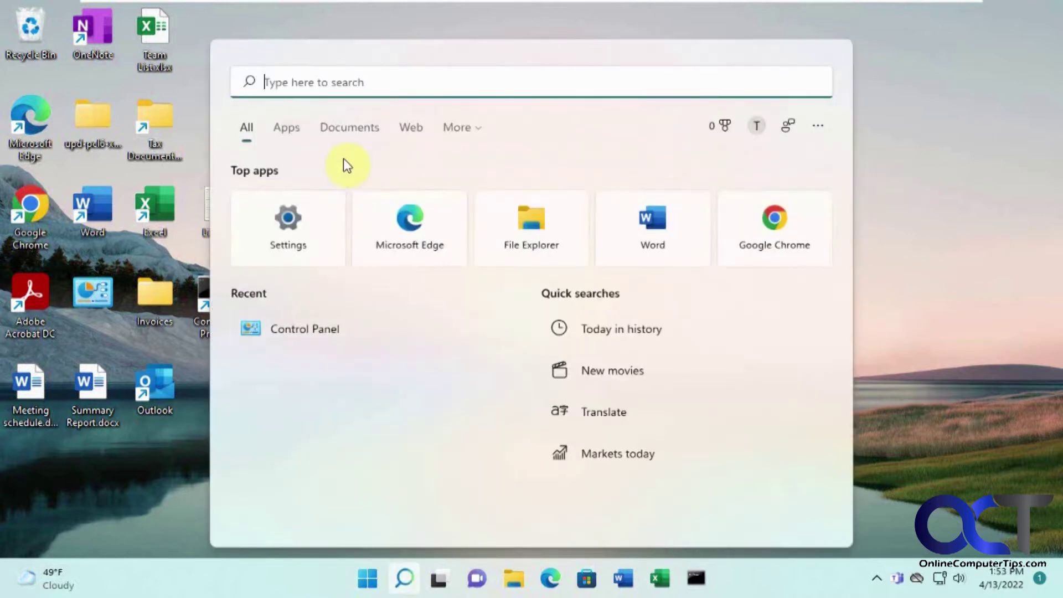
text(ne)
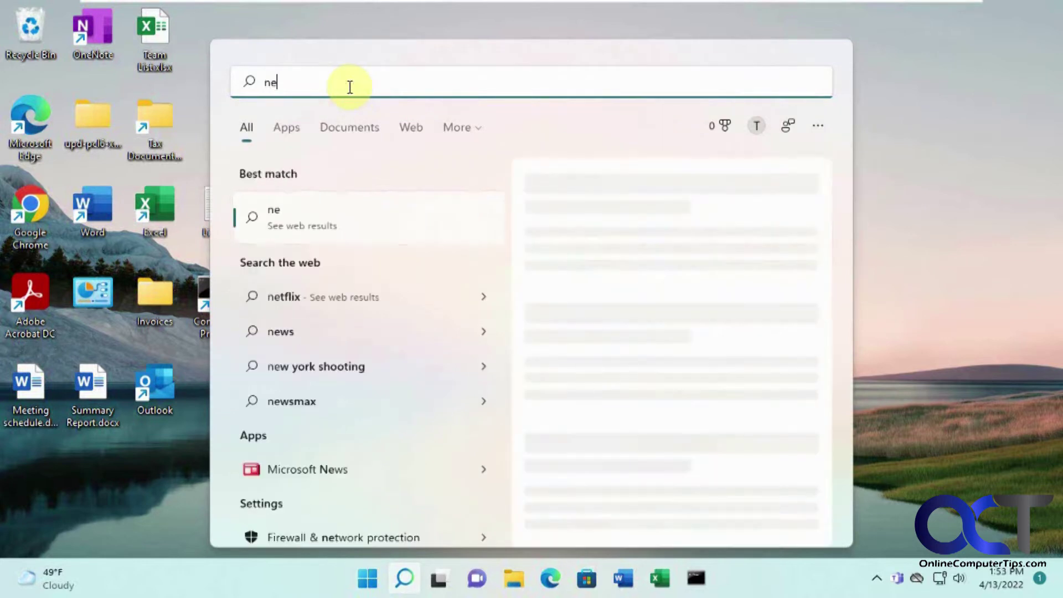
text(tplwiz)
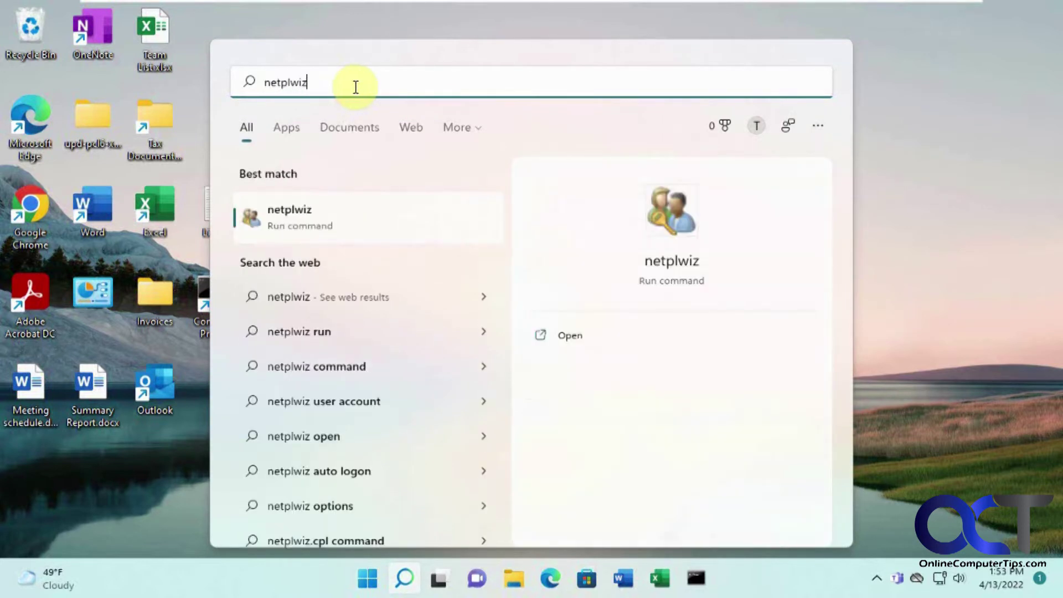
click(675, 280)
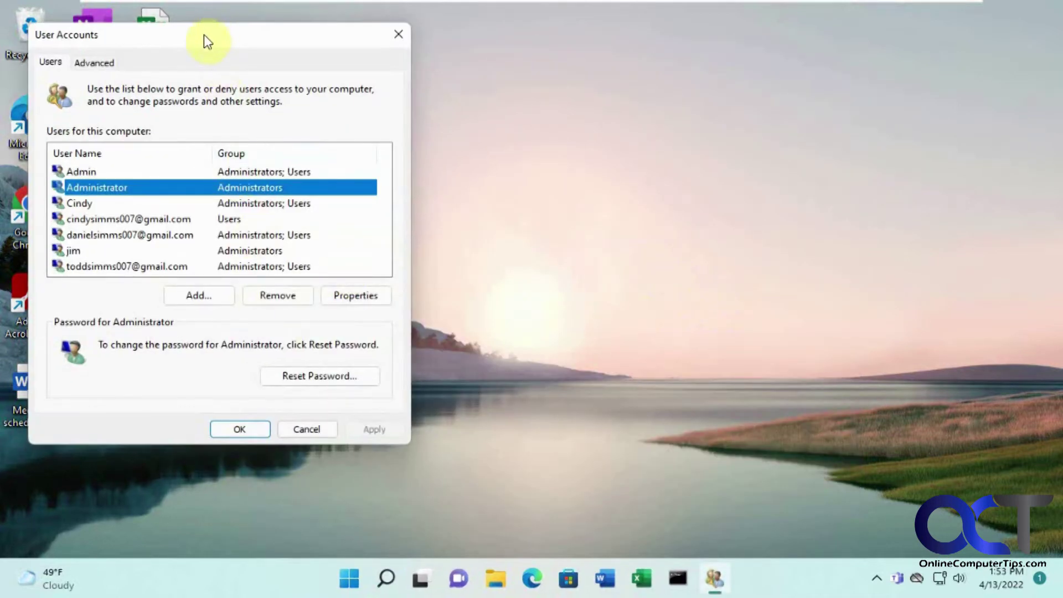
drag(204, 34, 369, 50)
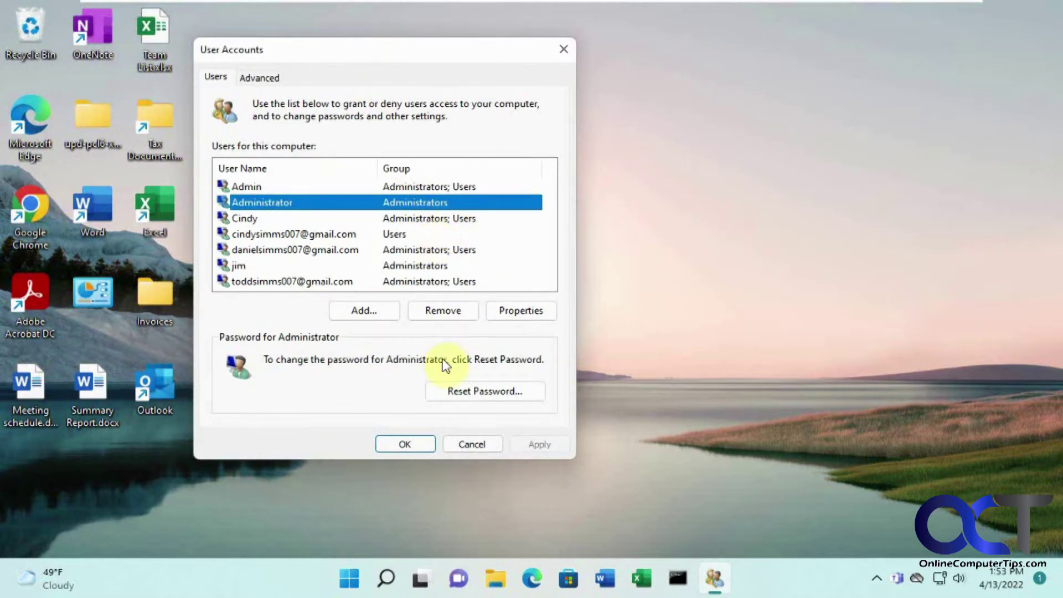
- Select the signed-in Microsoft account in the user list, then cancel User Accounts without saving
click(350, 578)
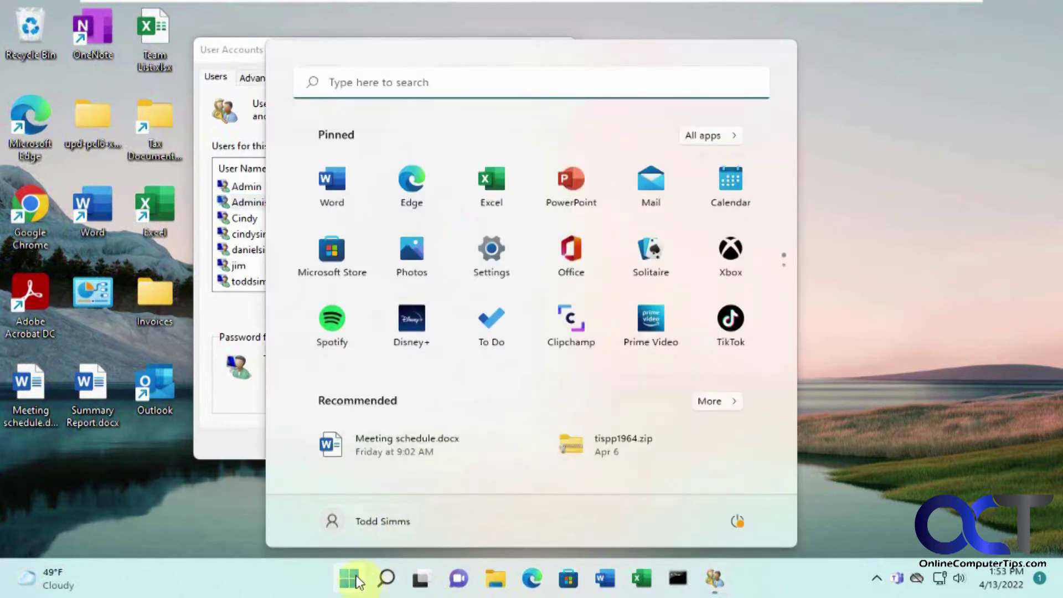
click(350, 578)
click(306, 283)
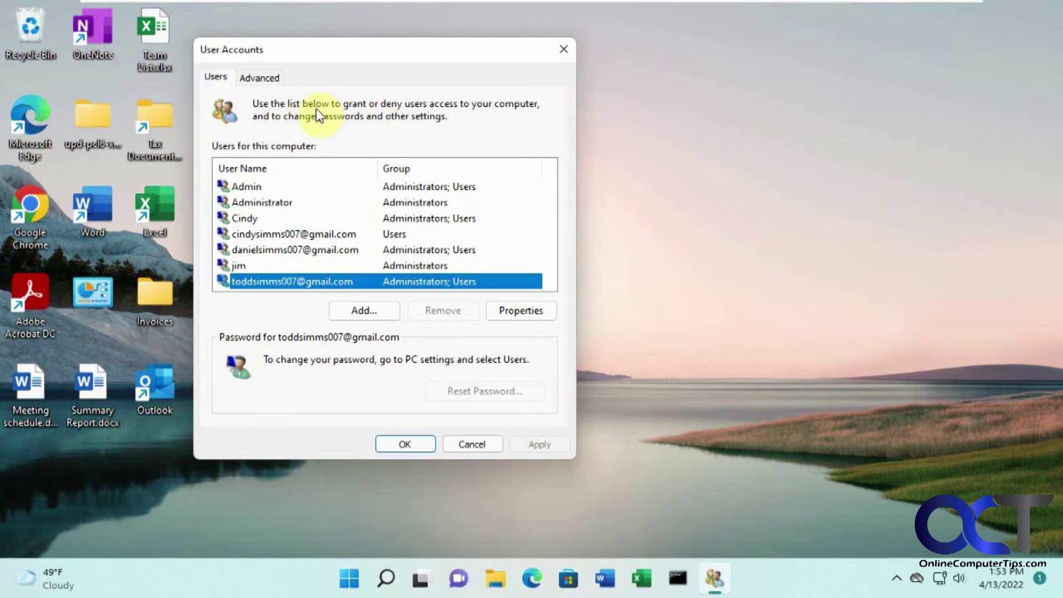
click(481, 443)
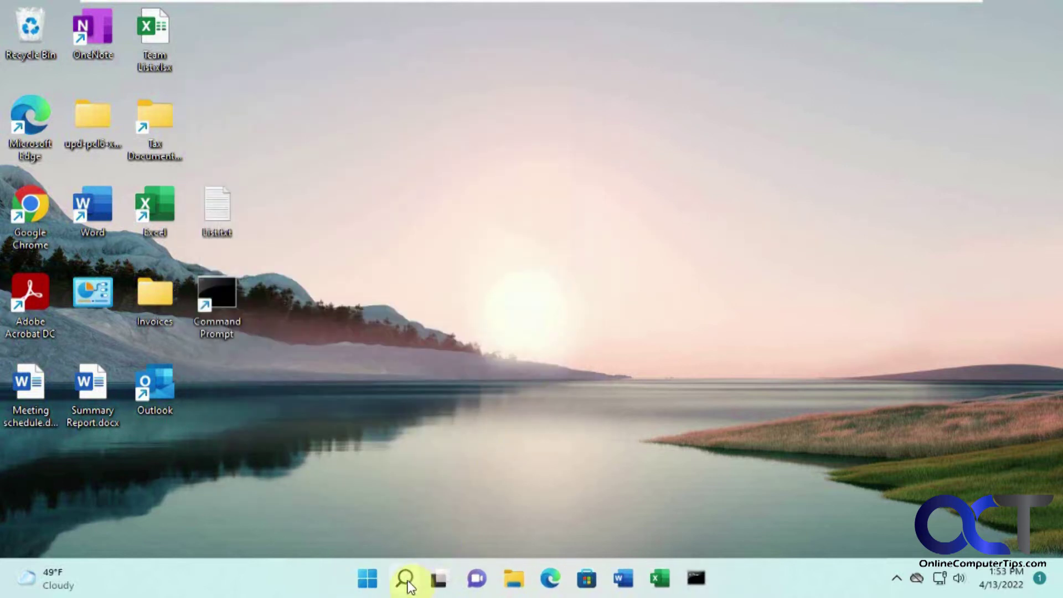
- Under Accounts > Sign-in options, switch 'only allow Windows Hello sign-in' Off, then minimize Settings
click(406, 578)
click(369, 579)
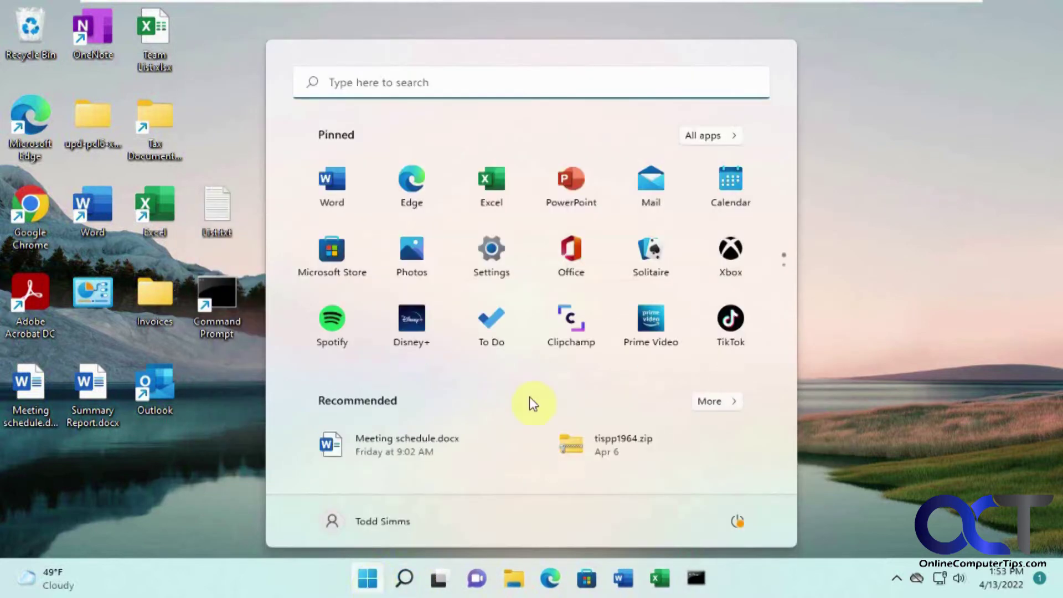
click(499, 264)
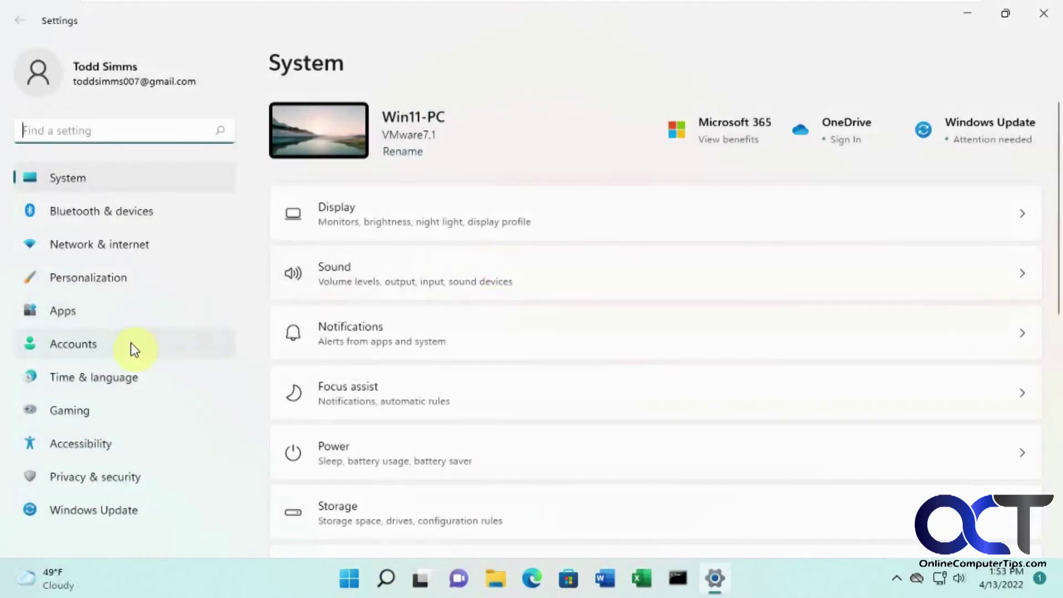
click(126, 347)
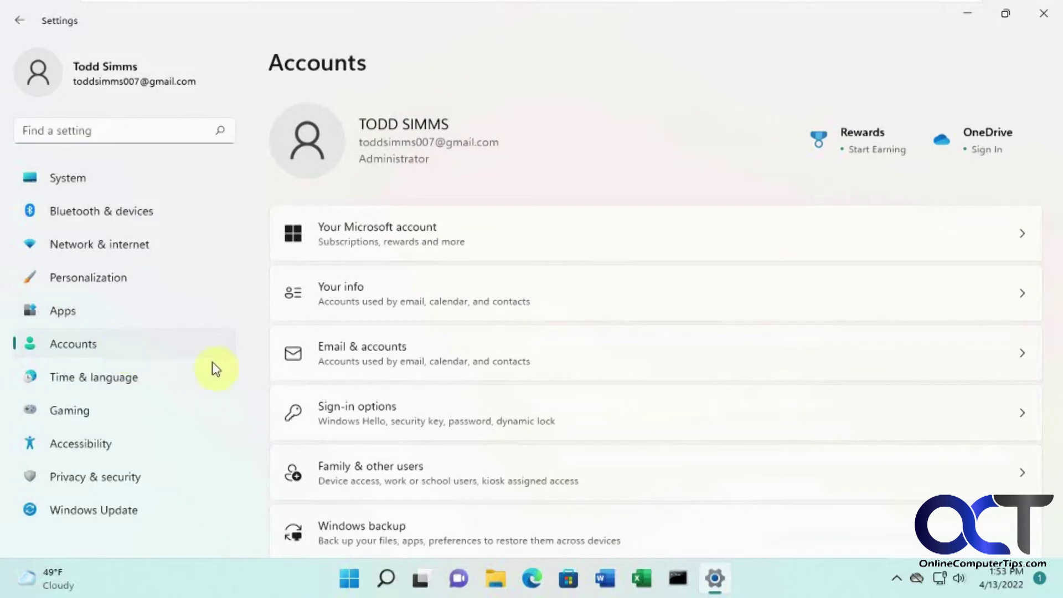
click(396, 408)
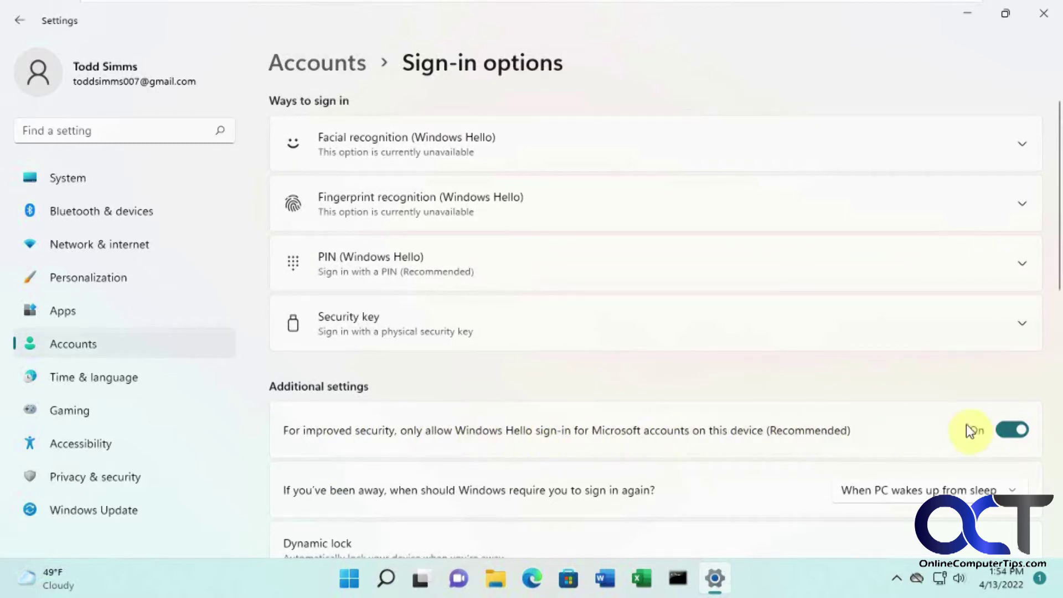
click(1013, 430)
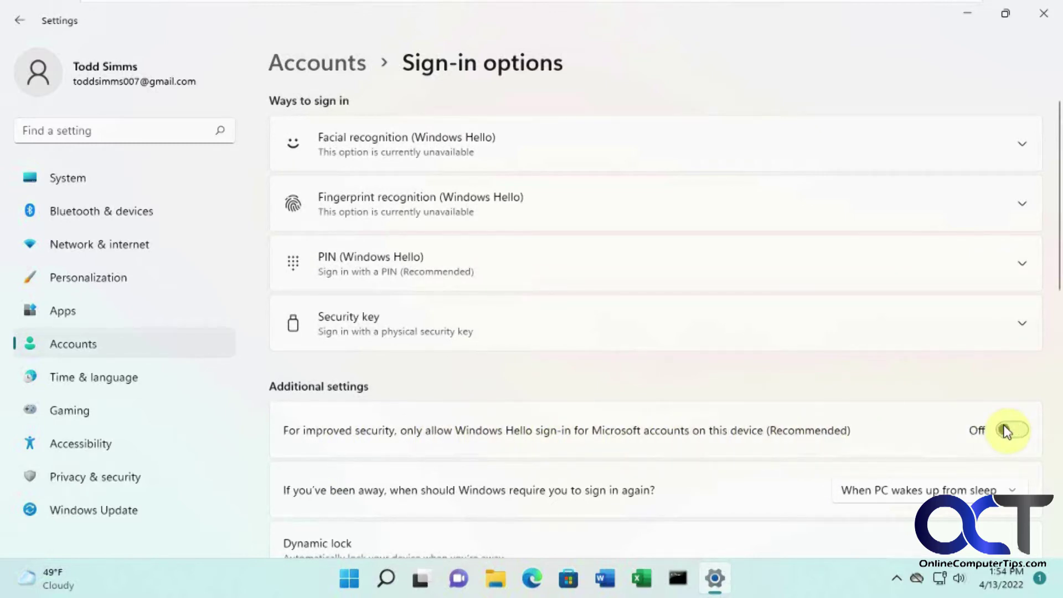
click(967, 12)
- Run netplwiz, select your account, uncheck 'Users must enter a user name and password', and apply
click(389, 578)
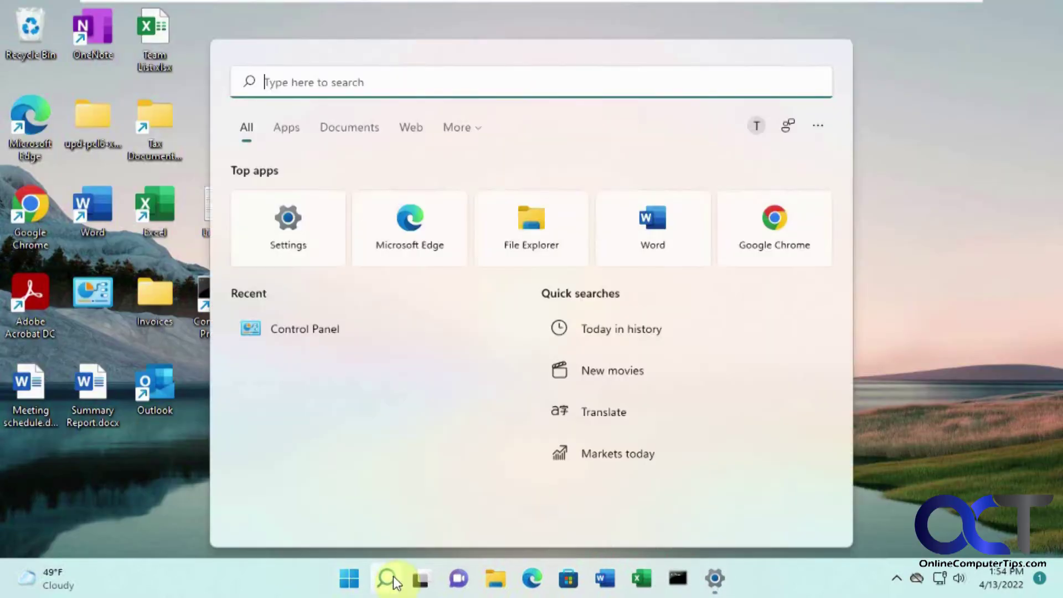
text(net)
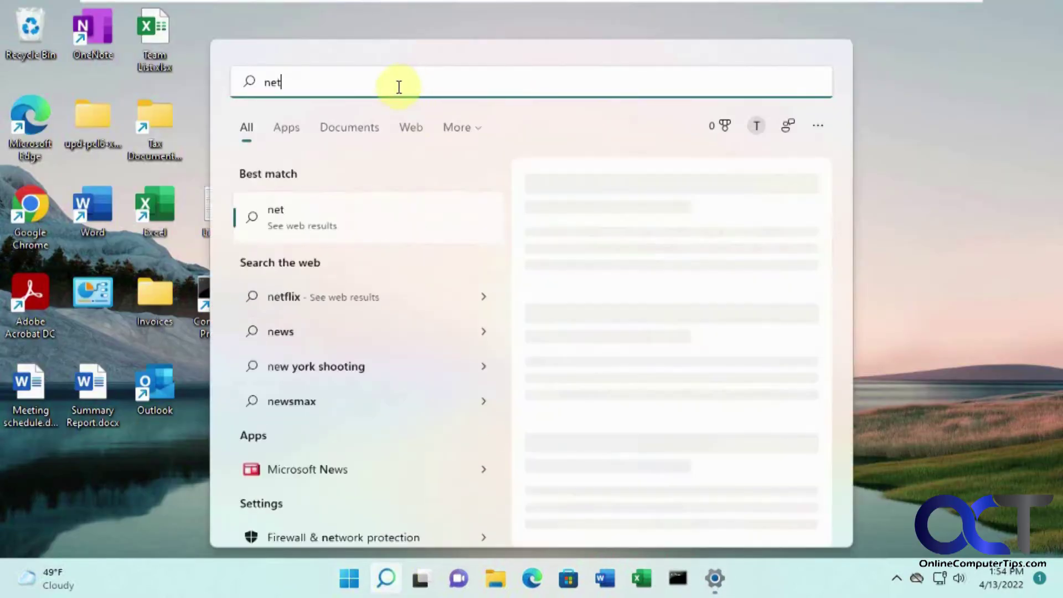
text(plwiz)
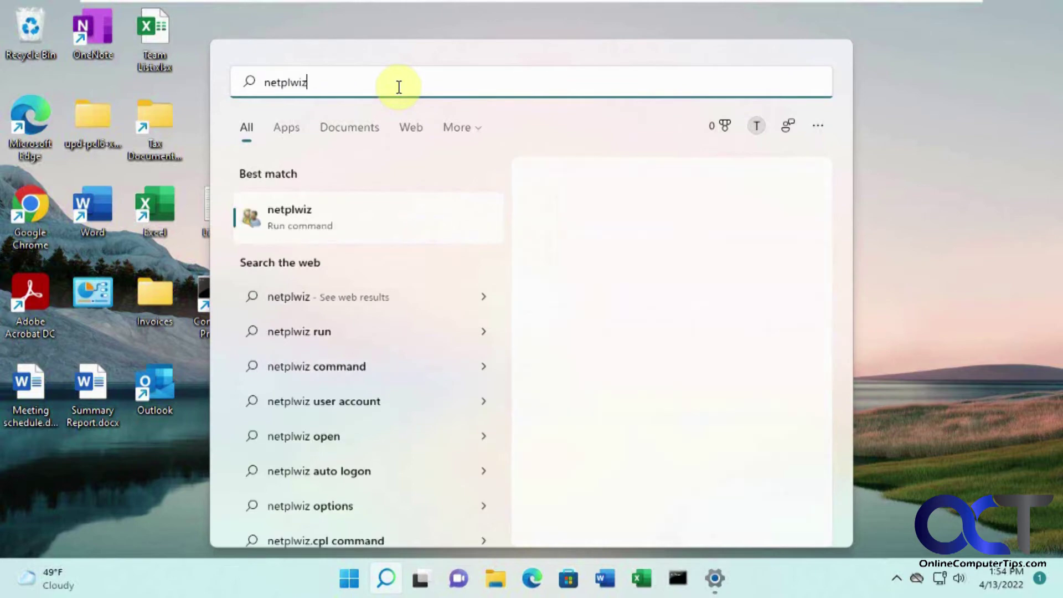
click(694, 265)
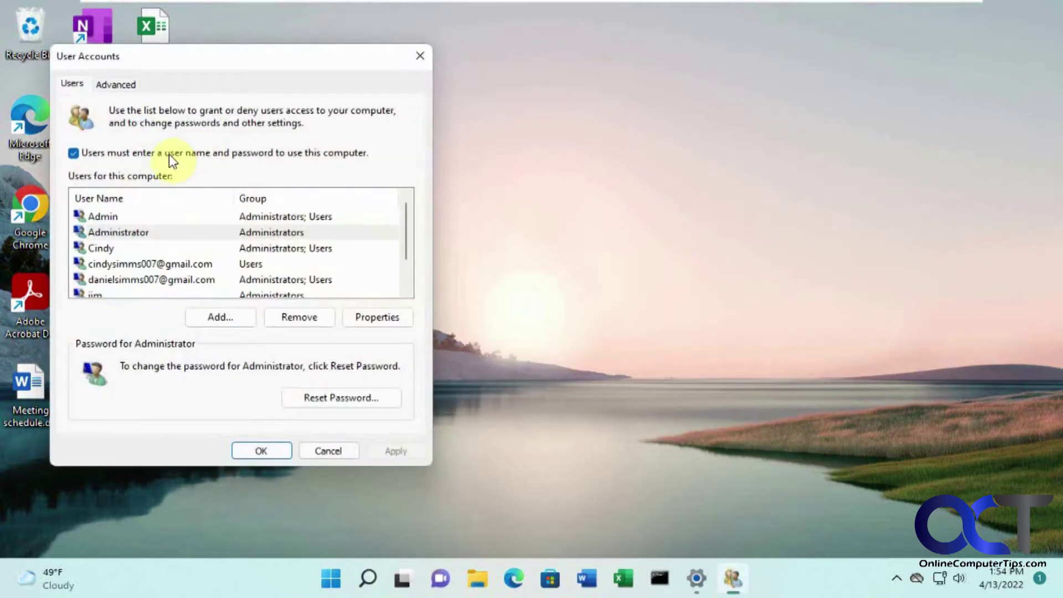
drag(406, 248, 406, 268)
click(306, 280)
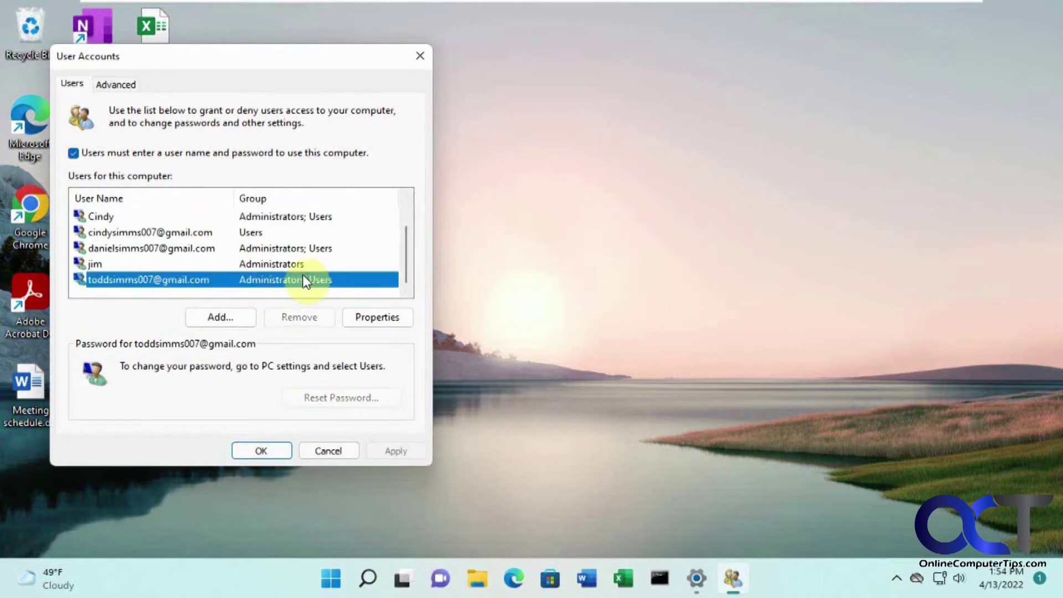
click(192, 153)
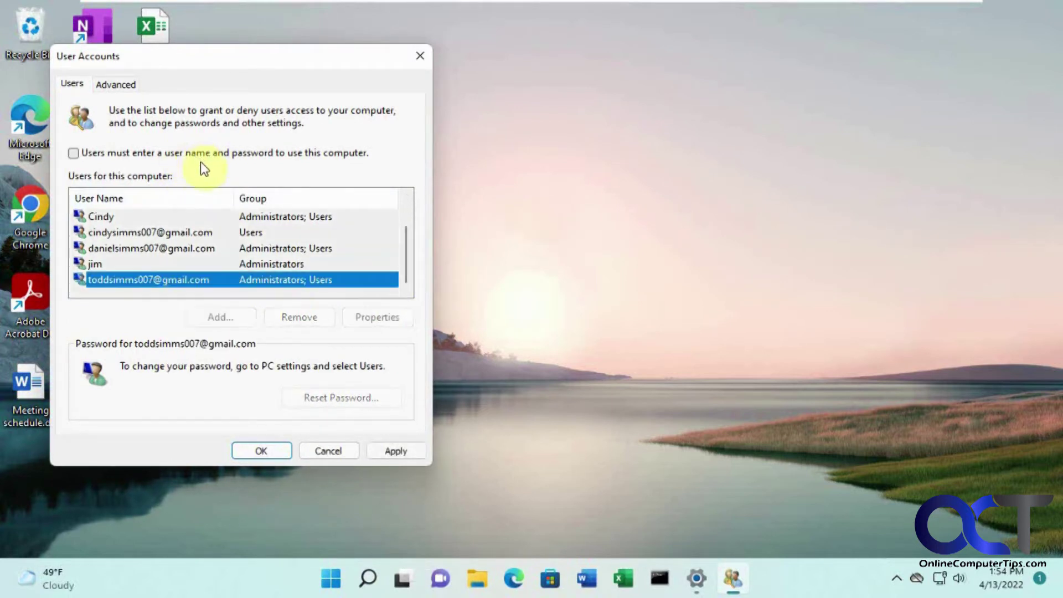
click(396, 450)
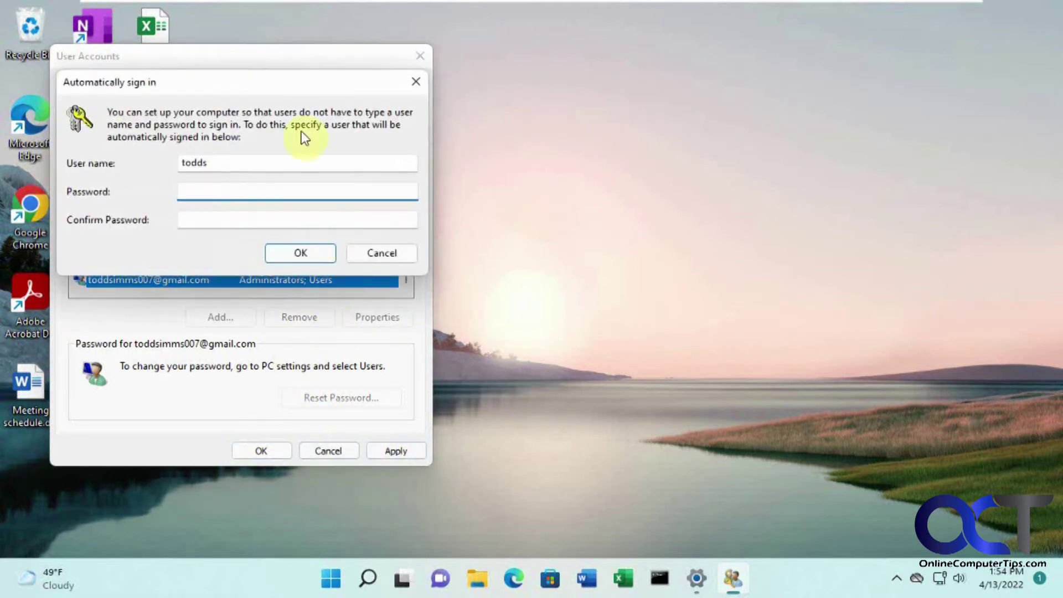
- Enter the account password in both Password and Confirm Password, then confirm with OK
drag(261, 88, 330, 108)
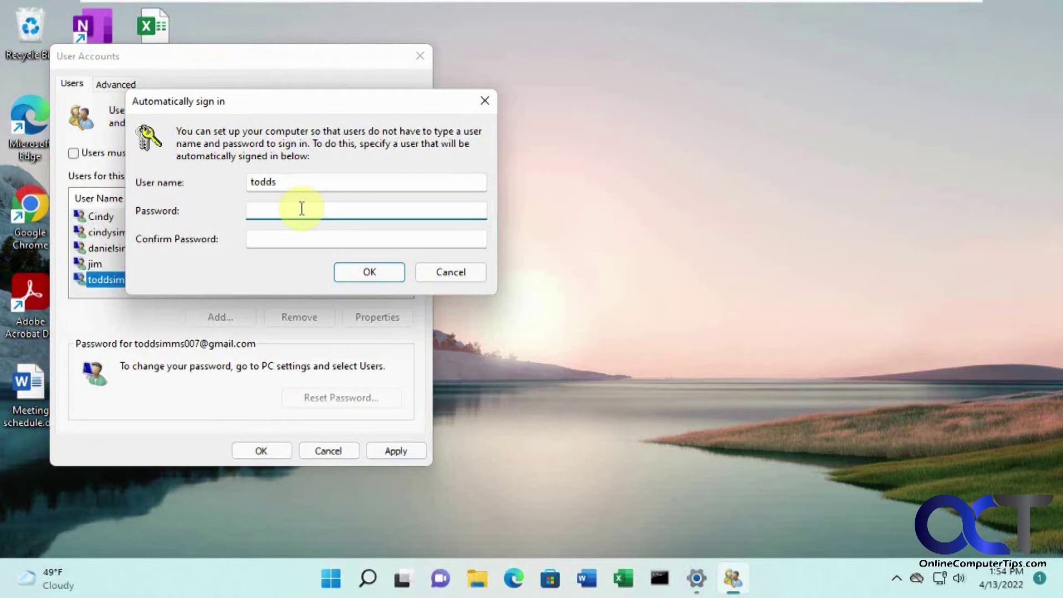
text(********)
key(Tab)
text(********)
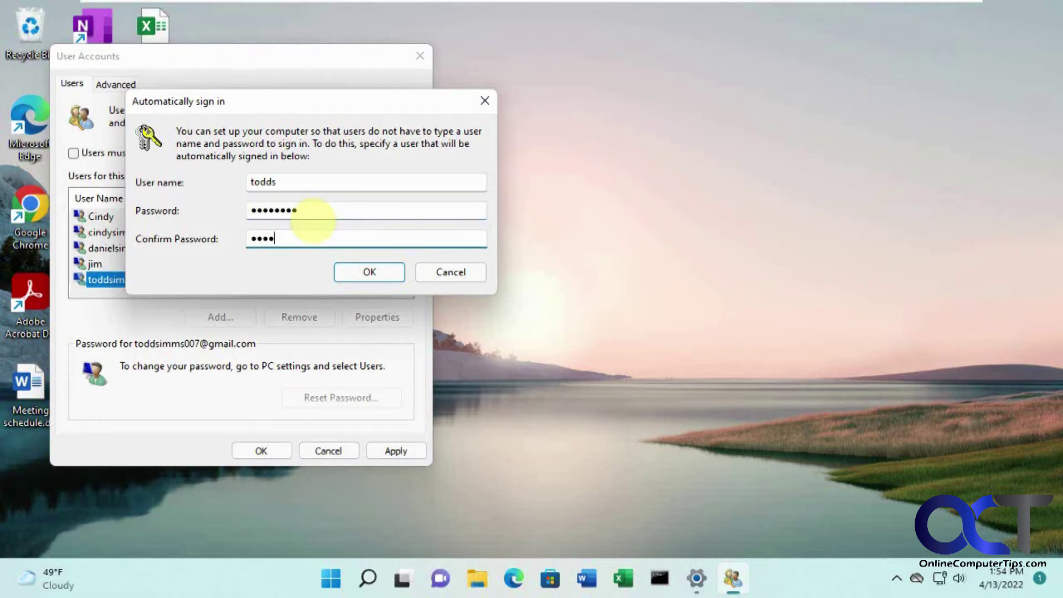
click(352, 273)
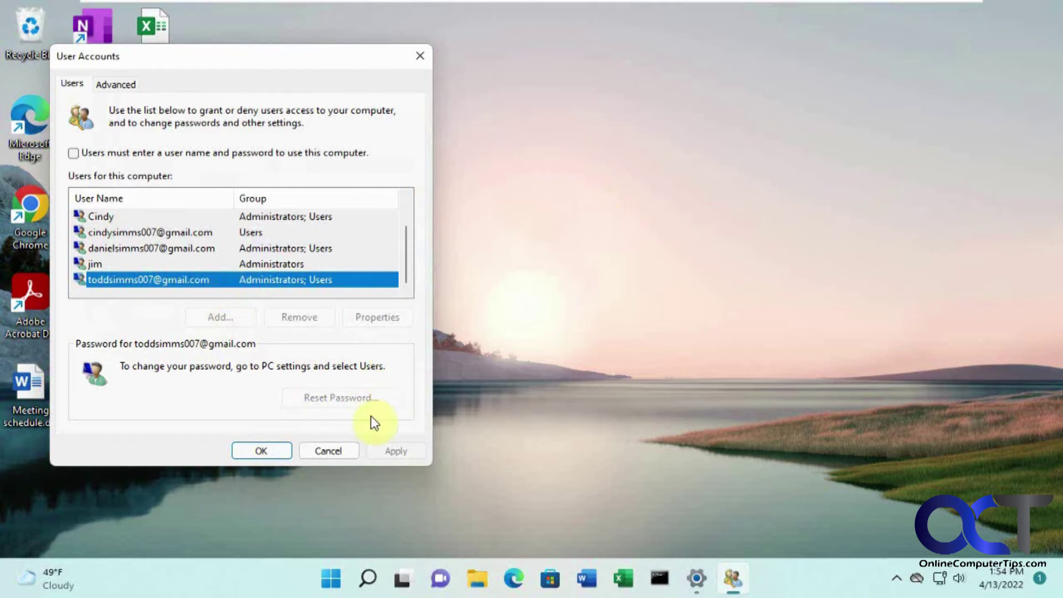
- Close User Accounts with OK, then restart the PC from the Start menu power options
click(283, 453)
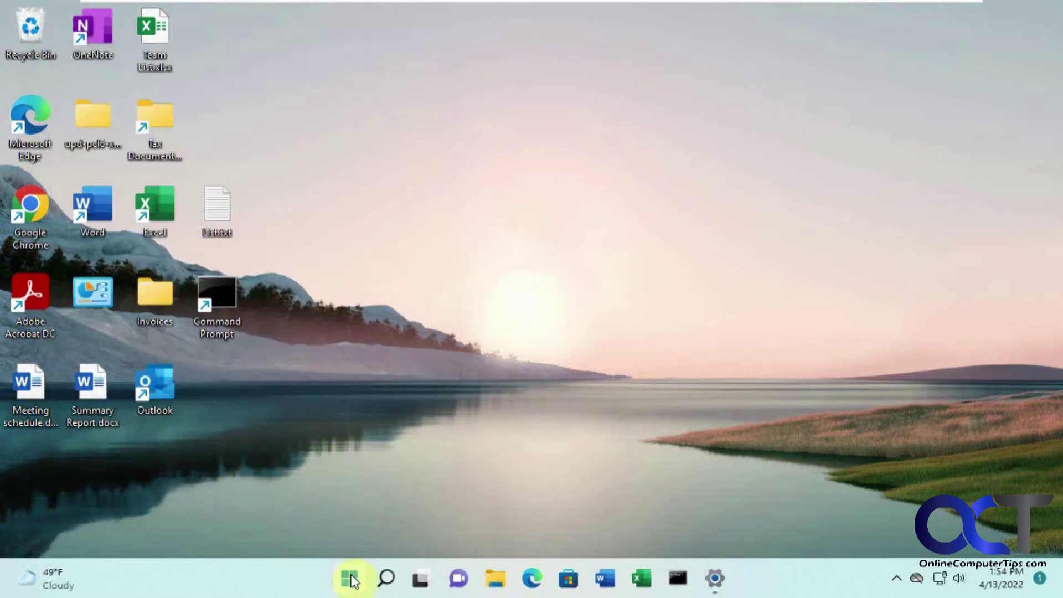
click(347, 562)
click(372, 526)
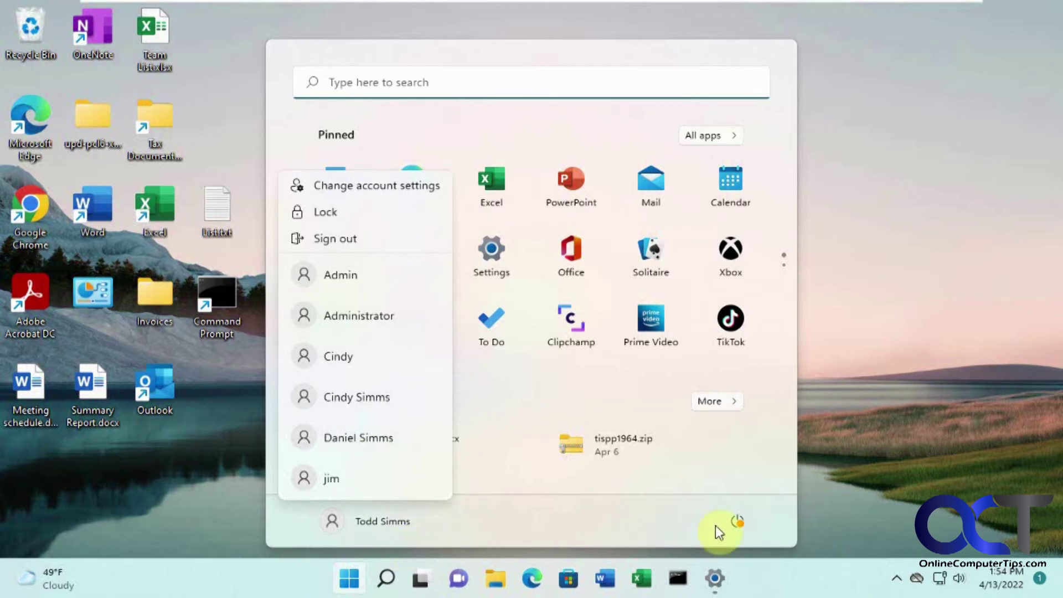
click(738, 523)
click(739, 523)
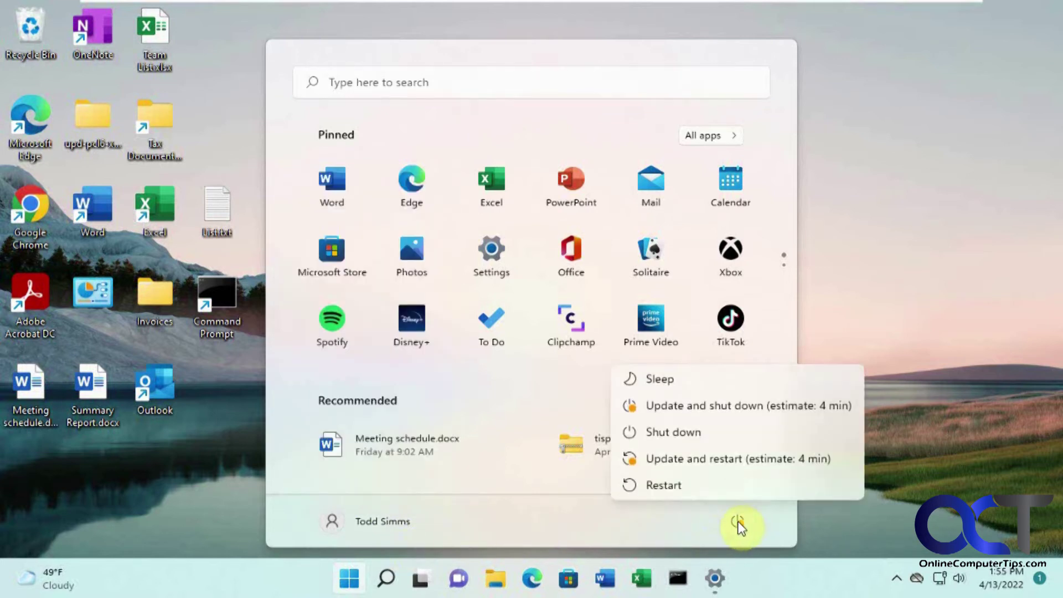
click(676, 484)
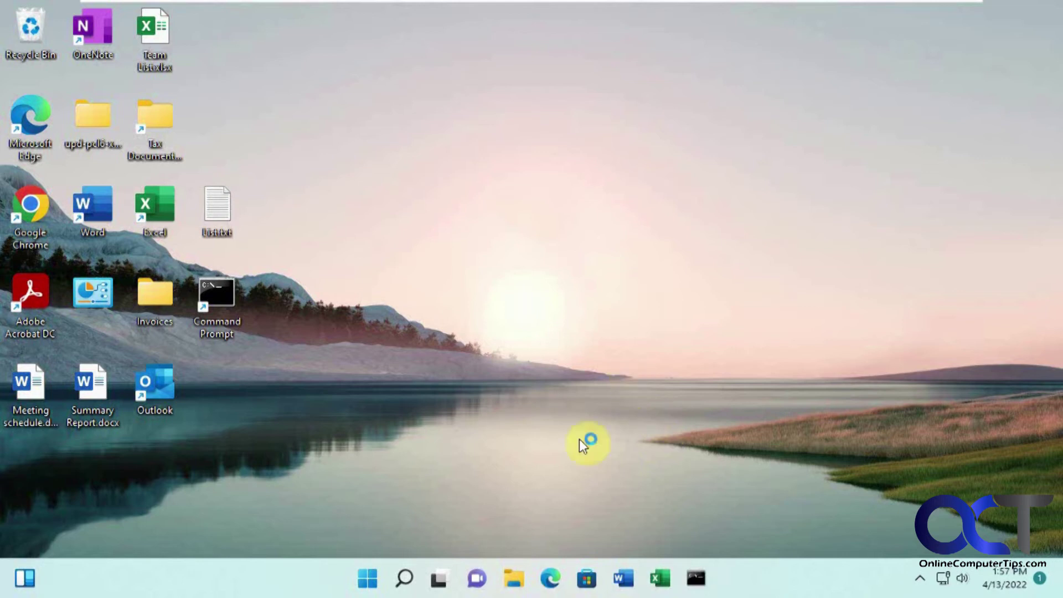
- Back at the desktop, search for netplwiz and reopen the User Accounts tool
click(368, 578)
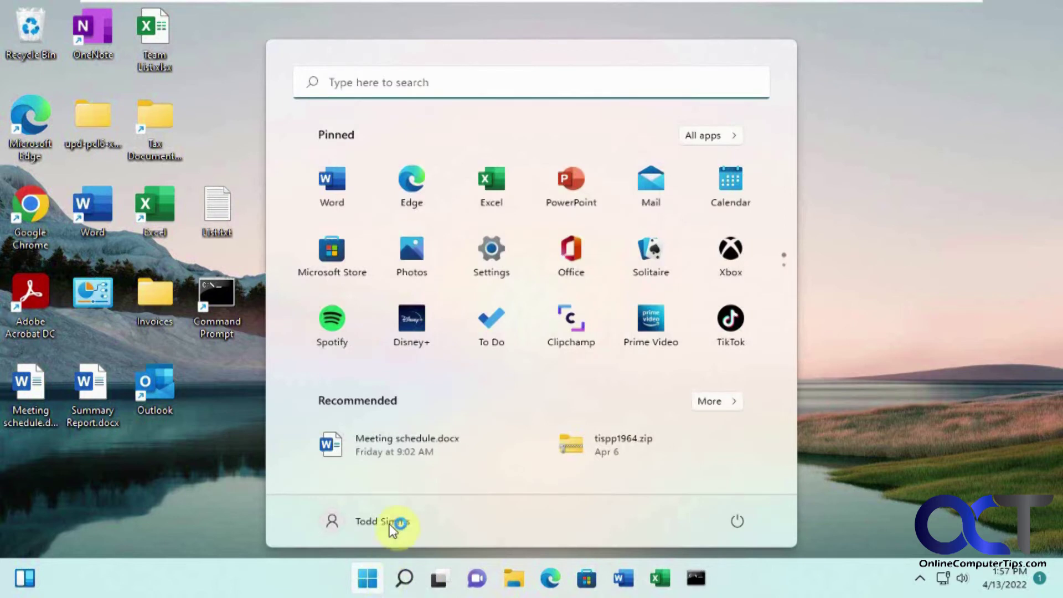
click(394, 524)
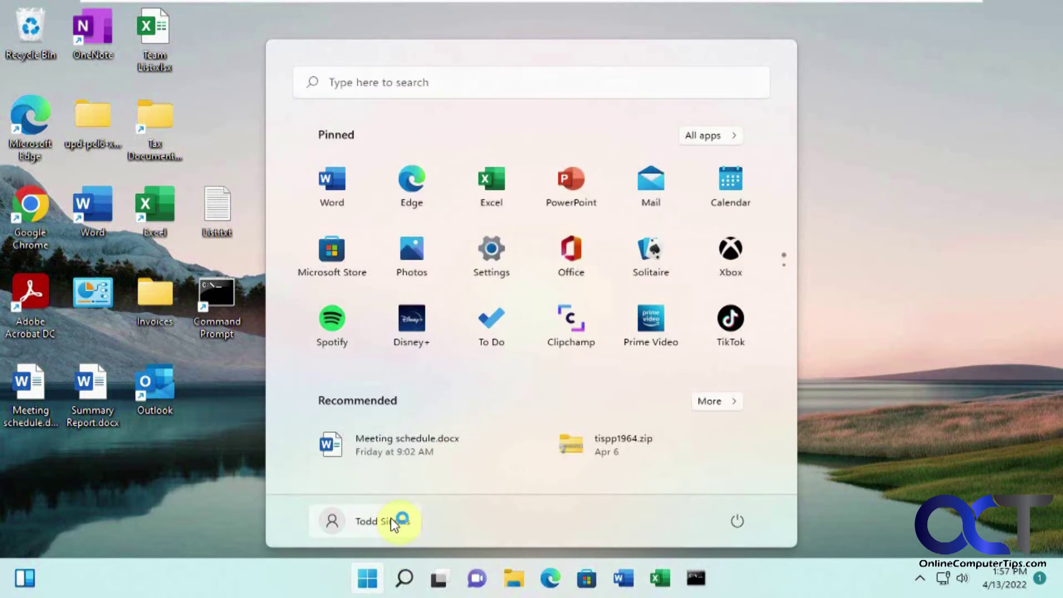
click(394, 523)
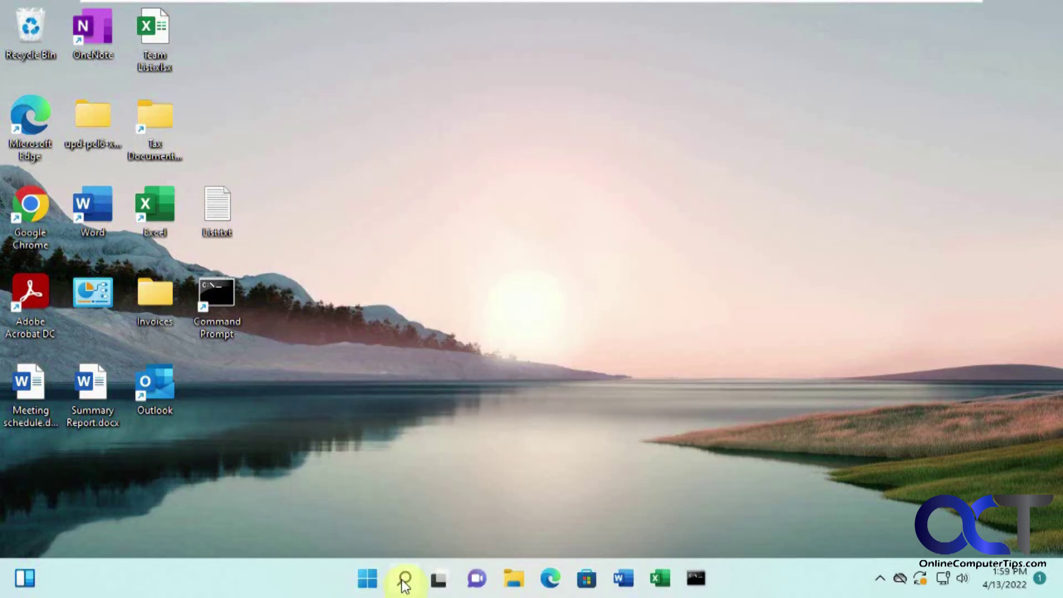
click(404, 578)
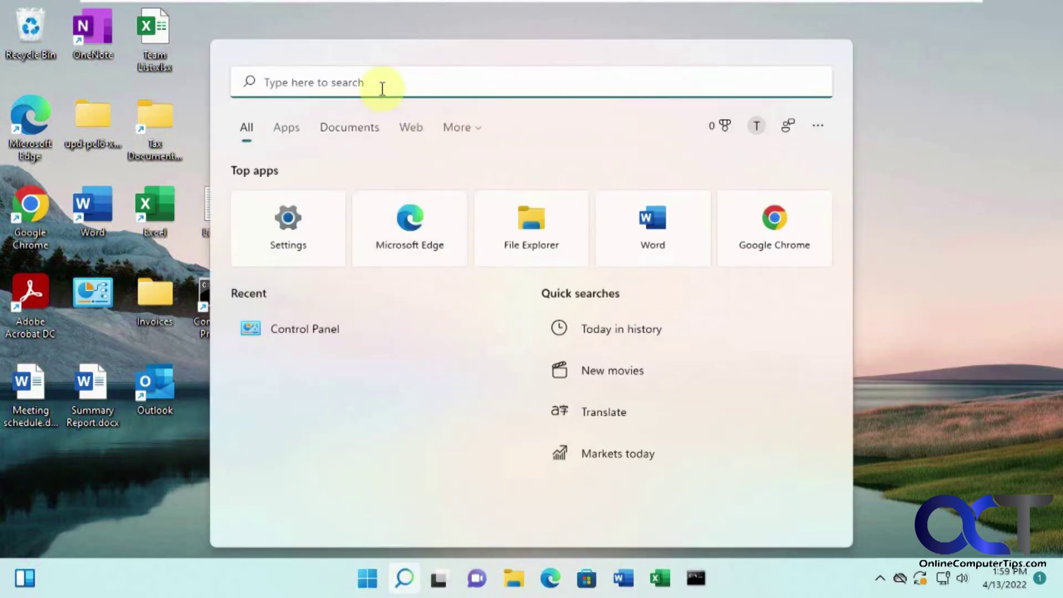
text(netplwiz)
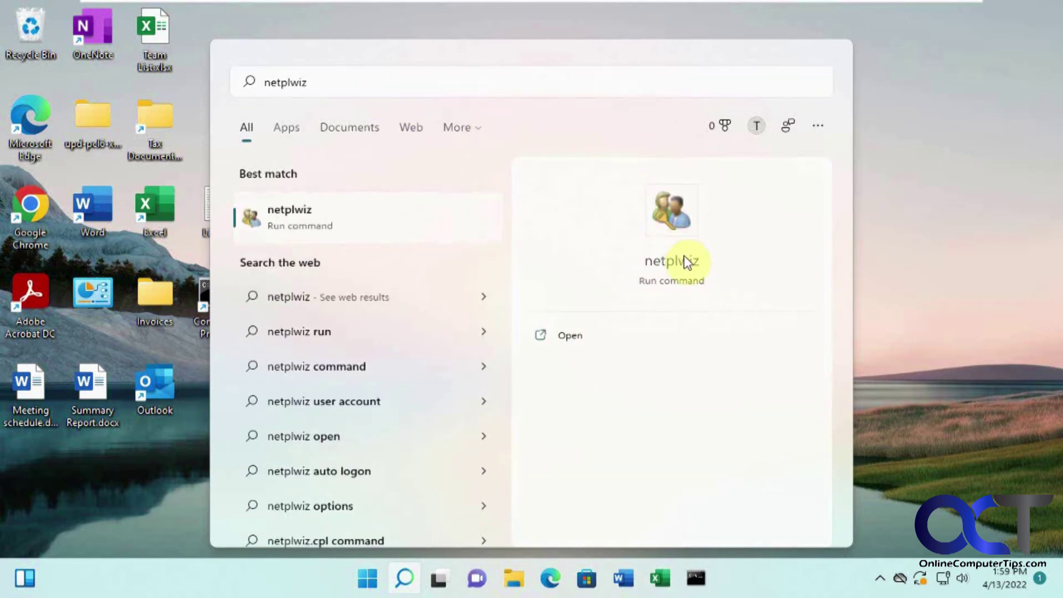
click(683, 255)
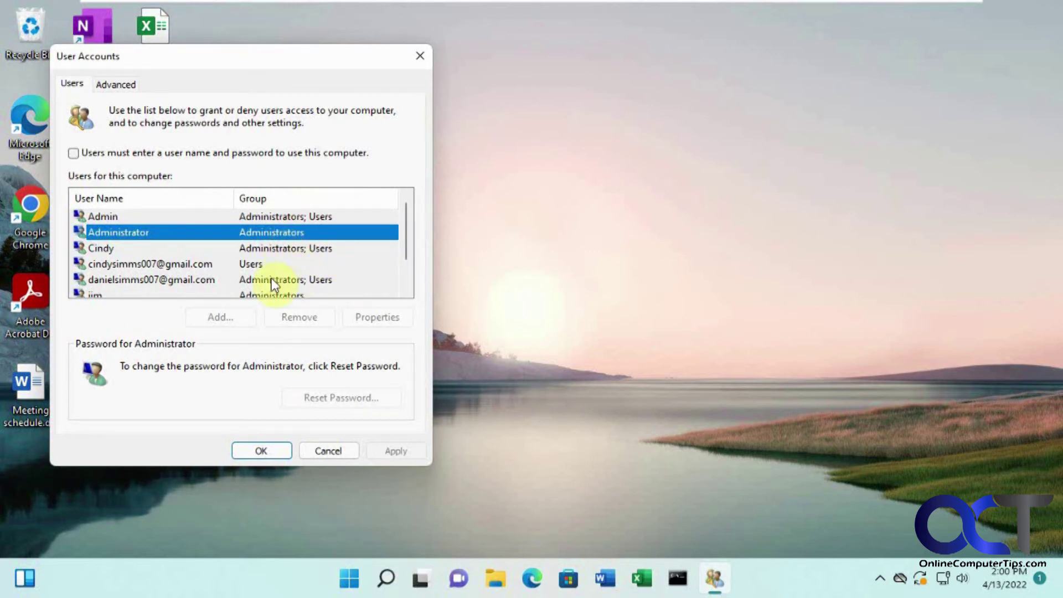
- Select your account and leave 'Users must enter a user name and password' checked again
click(171, 152)
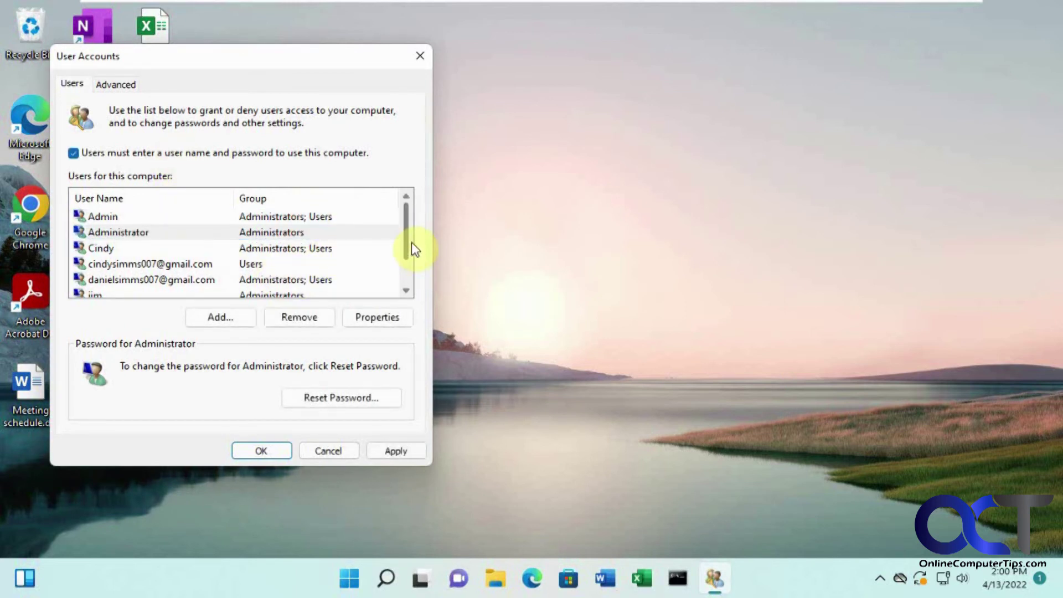
drag(406, 244, 405, 285)
click(321, 280)
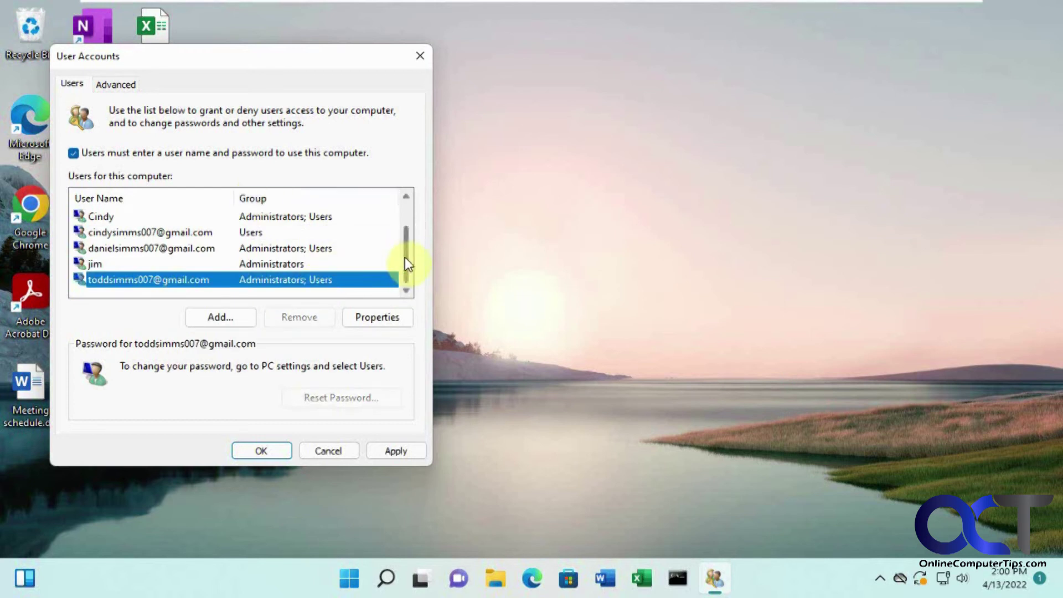
drag(405, 260, 407, 219)
click(286, 155)
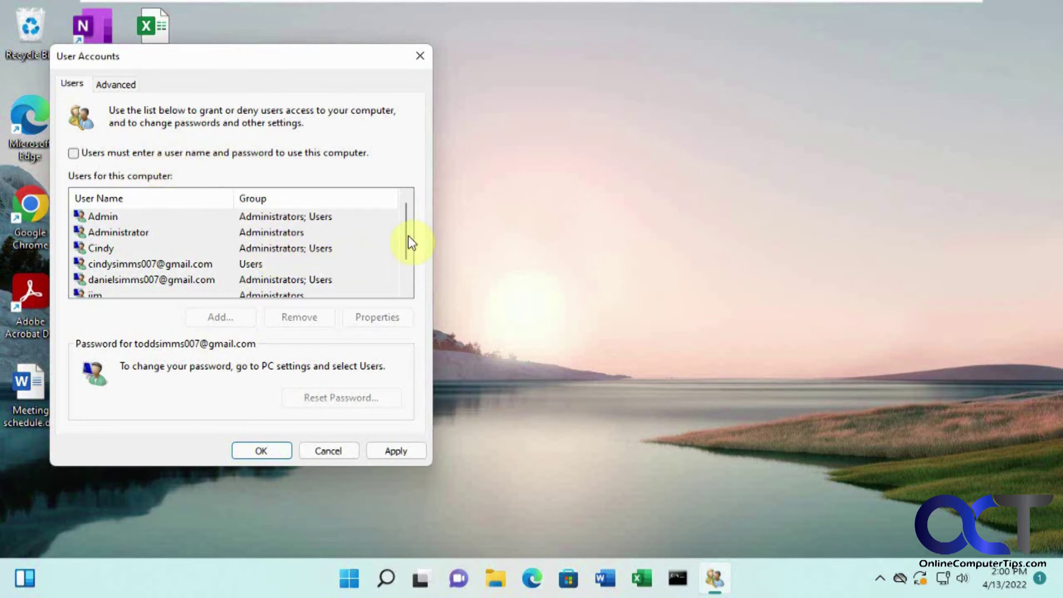
click(263, 153)
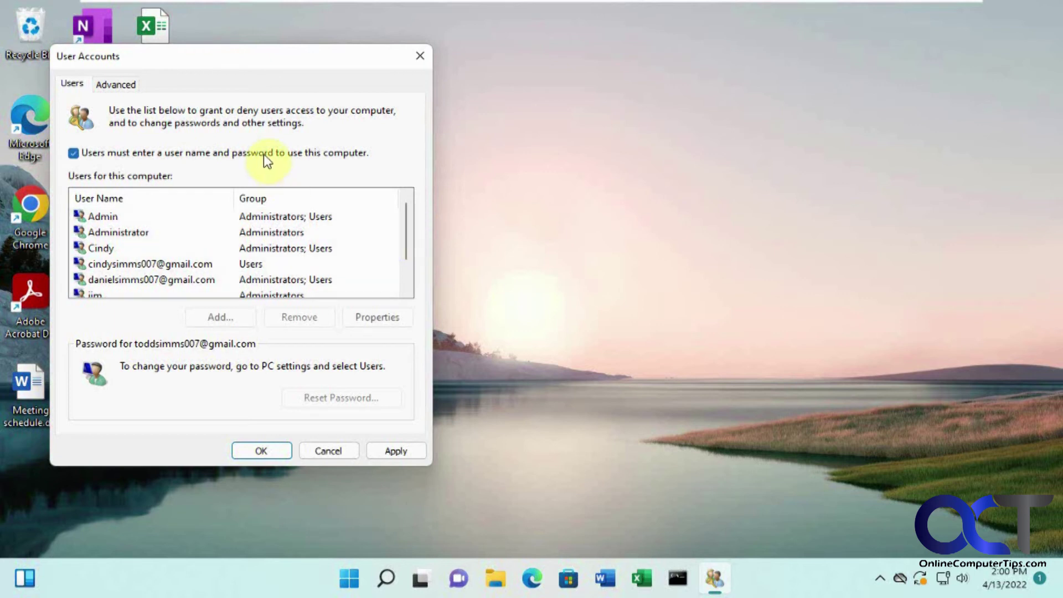
drag(406, 237, 406, 278)
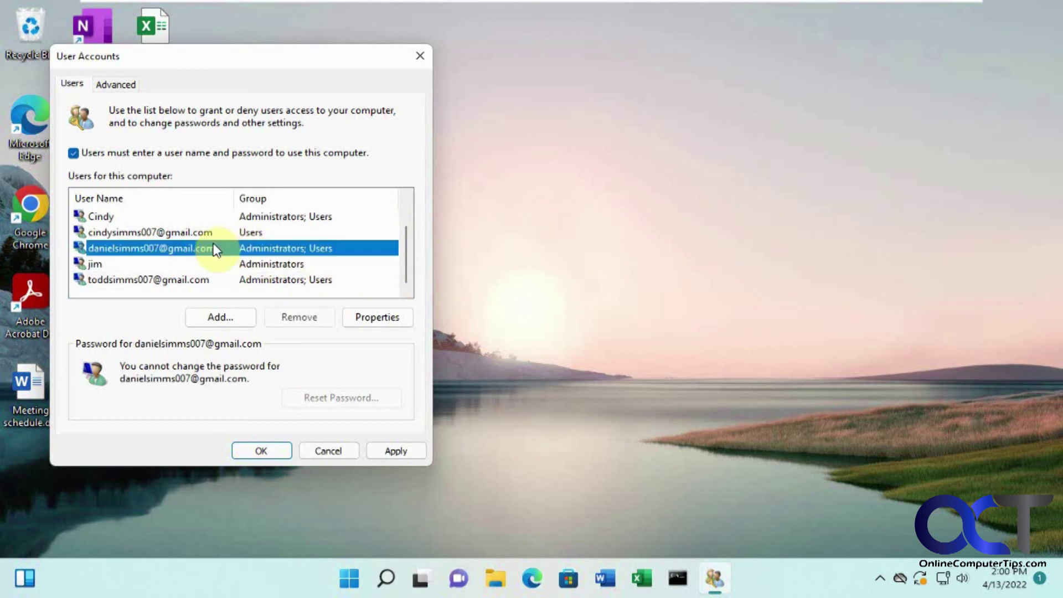
click(145, 154)
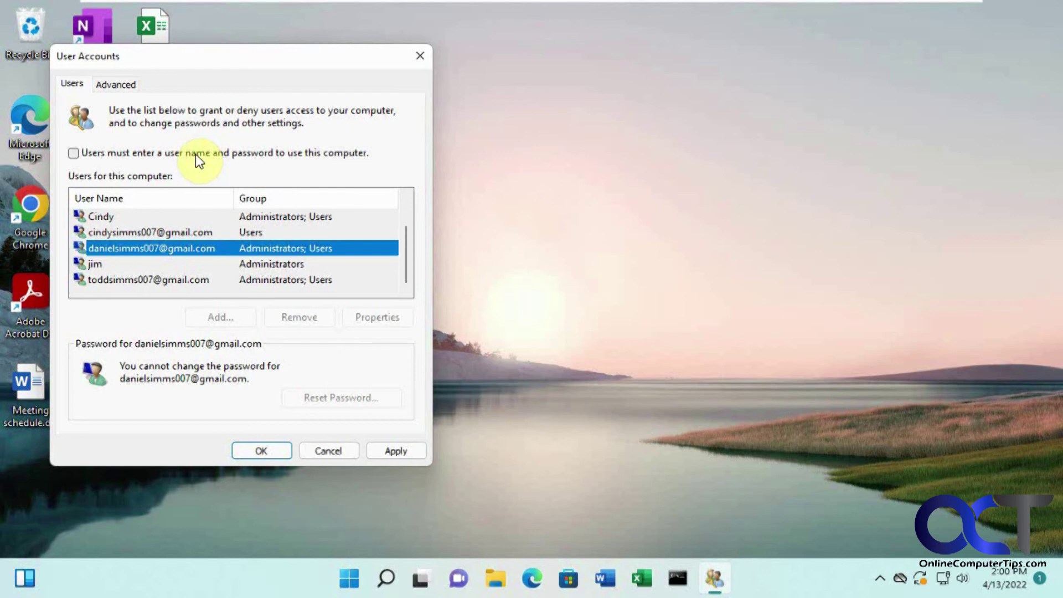
click(234, 153)
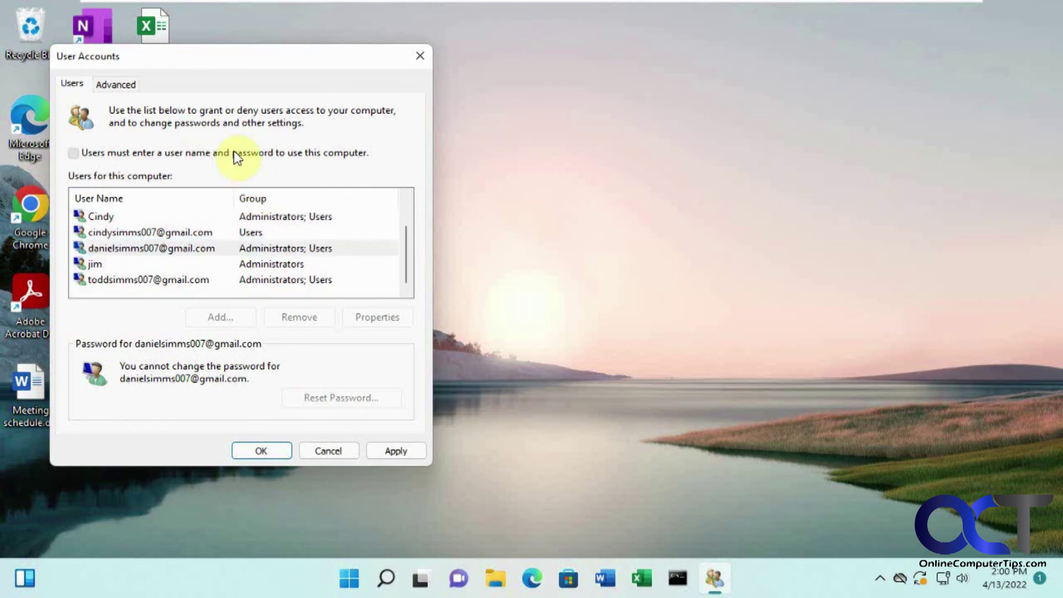
- Save the restored password requirement with OK, closing User Accounts
click(277, 450)
click(371, 579)
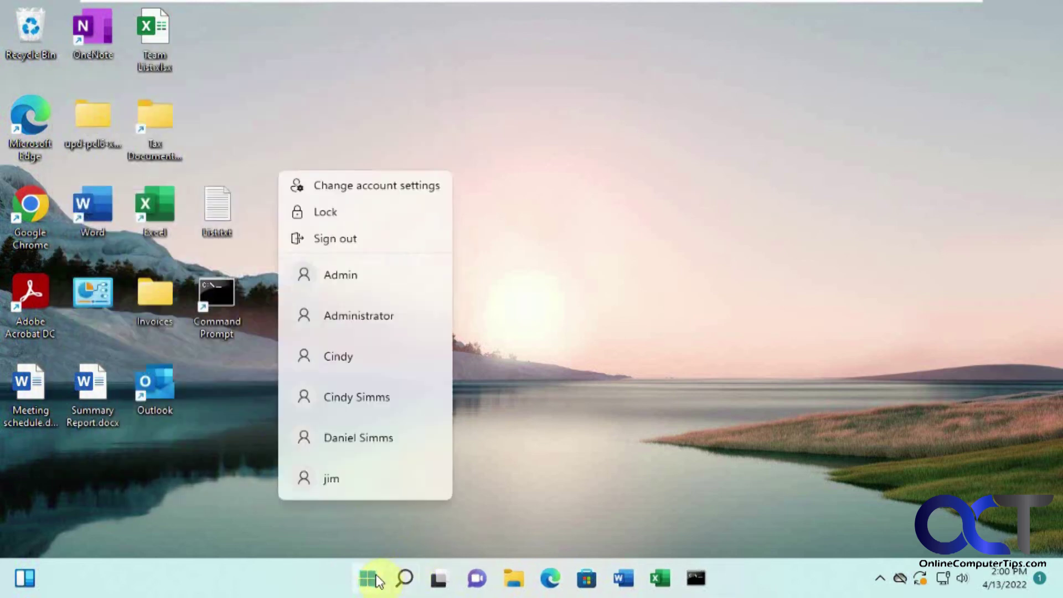
click(520, 437)
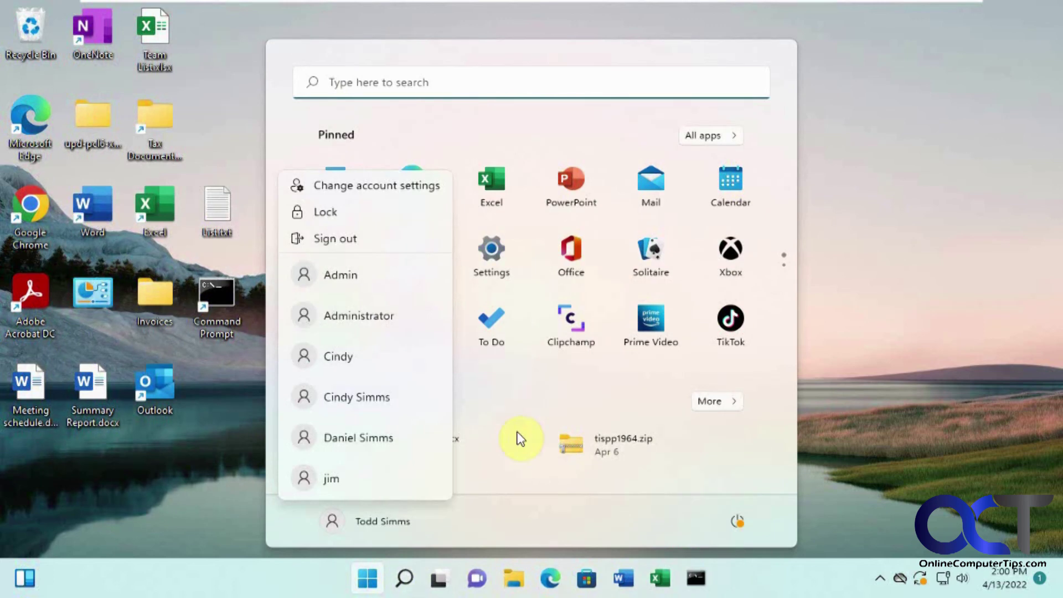
- In Settings > Accounts > Sign-in options, turn Windows Hello-only sign-in back On and close Settings
click(488, 270)
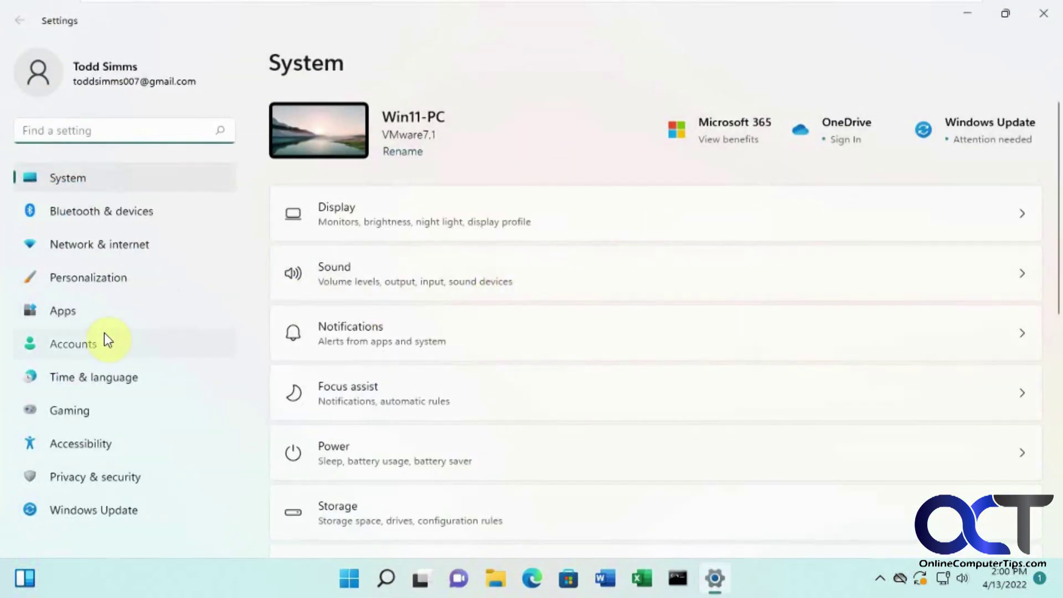
click(104, 334)
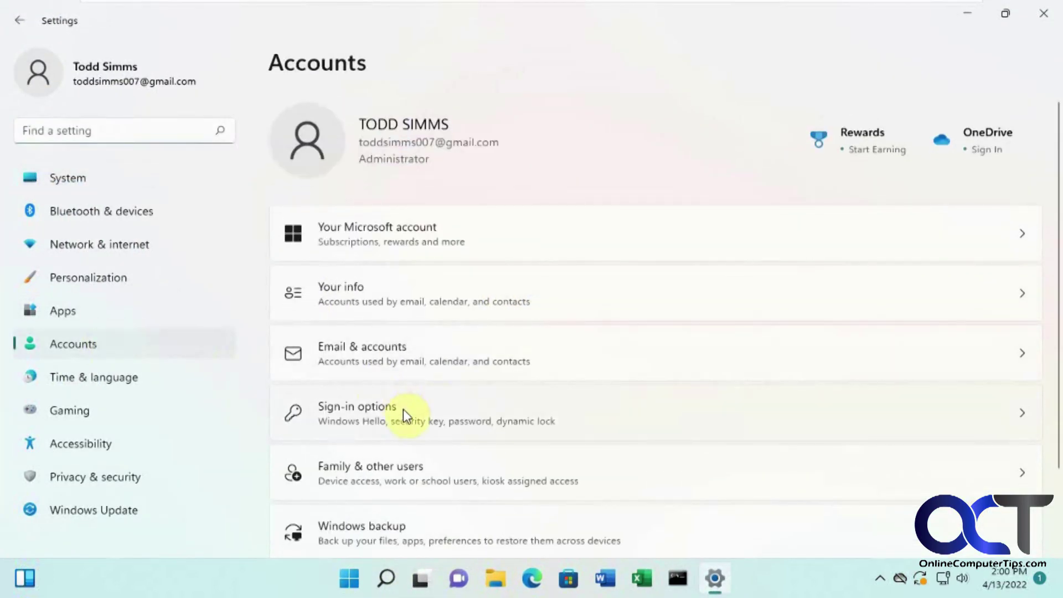
click(402, 409)
scroll(432, 408, down, 3)
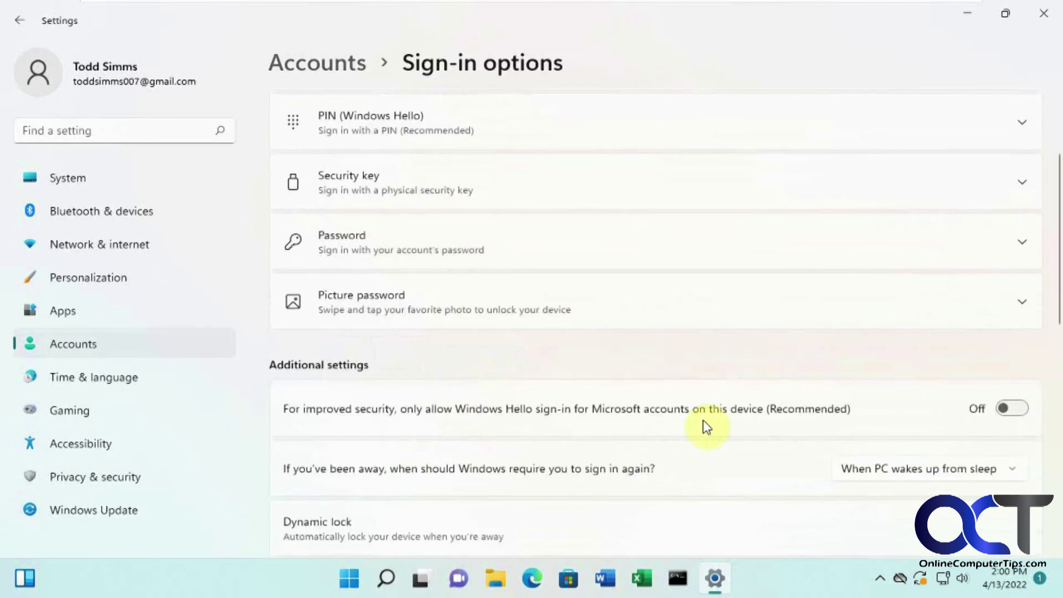
click(1020, 410)
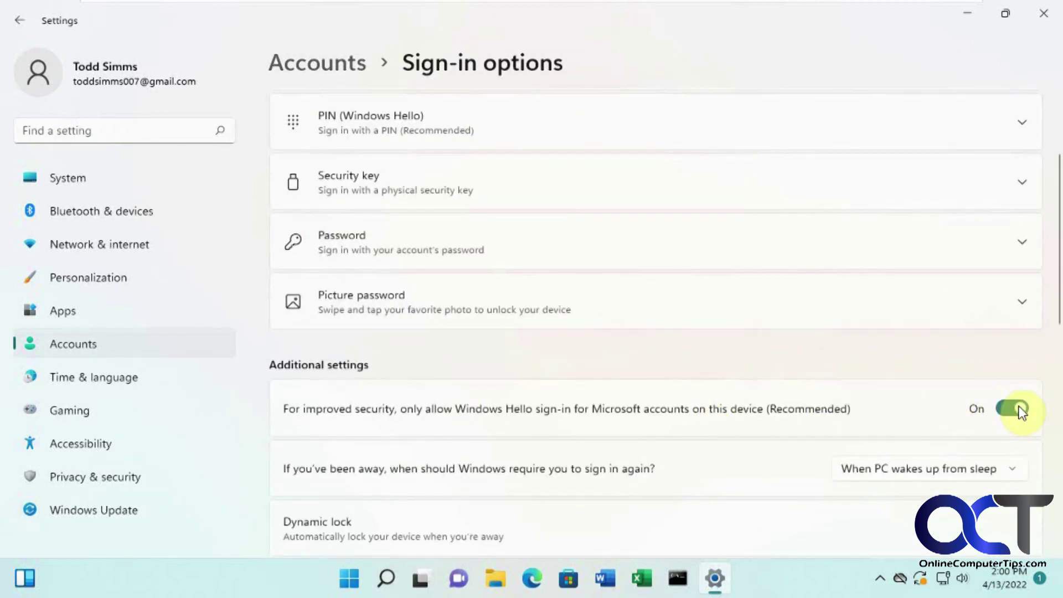
click(1046, 17)
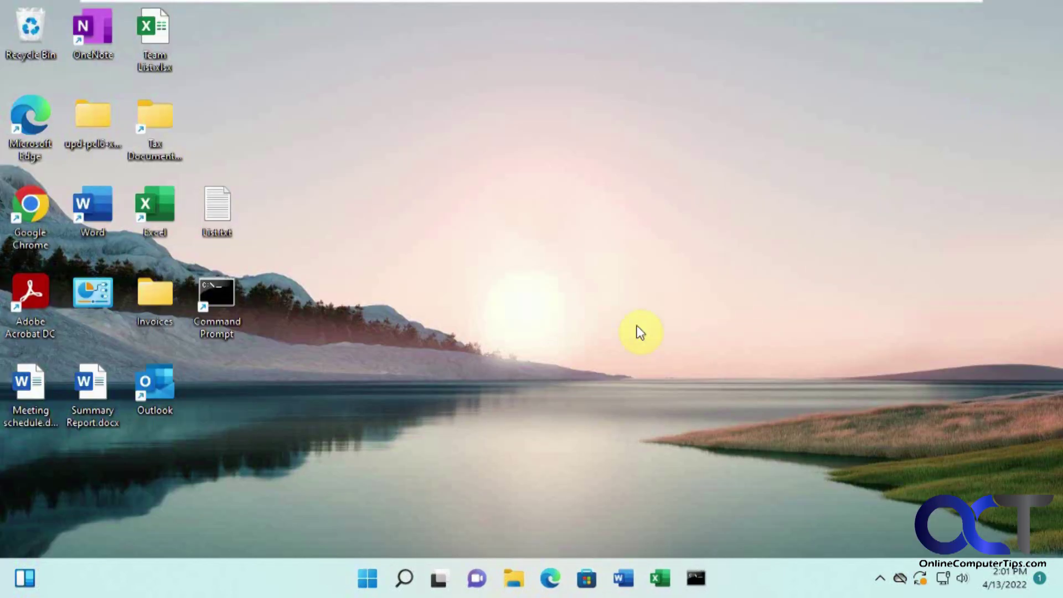